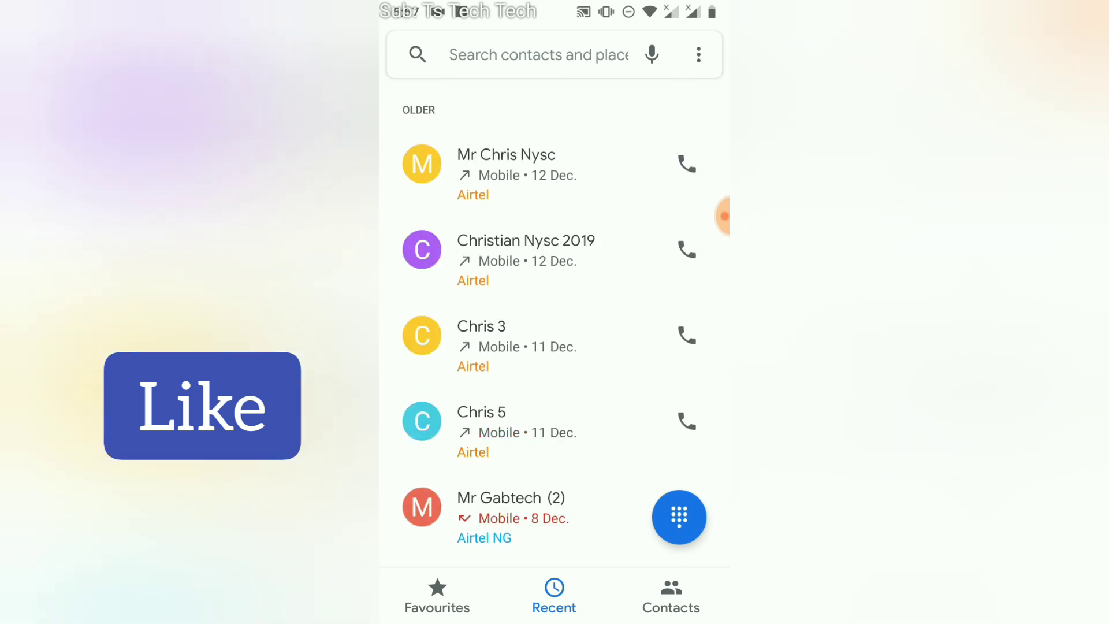
{"action": "scroll", "coordinate": [555, 346], "scroll_direction": "down", "scroll_amount": 1}
Show the phone's contacts list in the Phone app.
{"action": "left_click", "coordinate": [670, 596]}
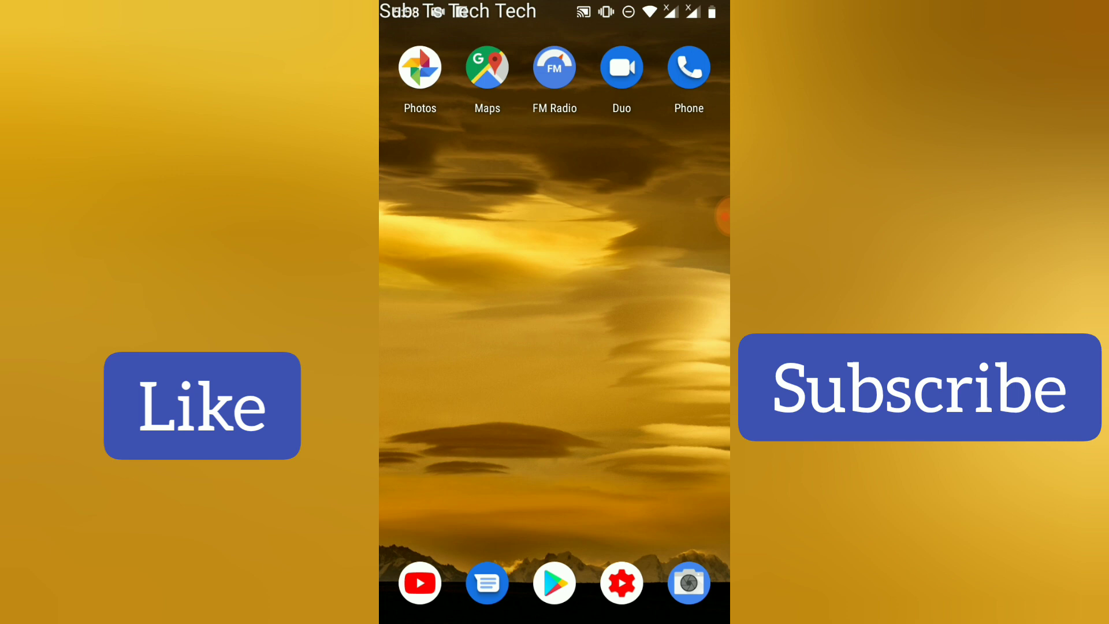
Launch Facebook from the app drawer and bring up its main menu.
{"action": "left_click_drag", "start_coordinate": [554, 520], "coordinate": [555, 174]}
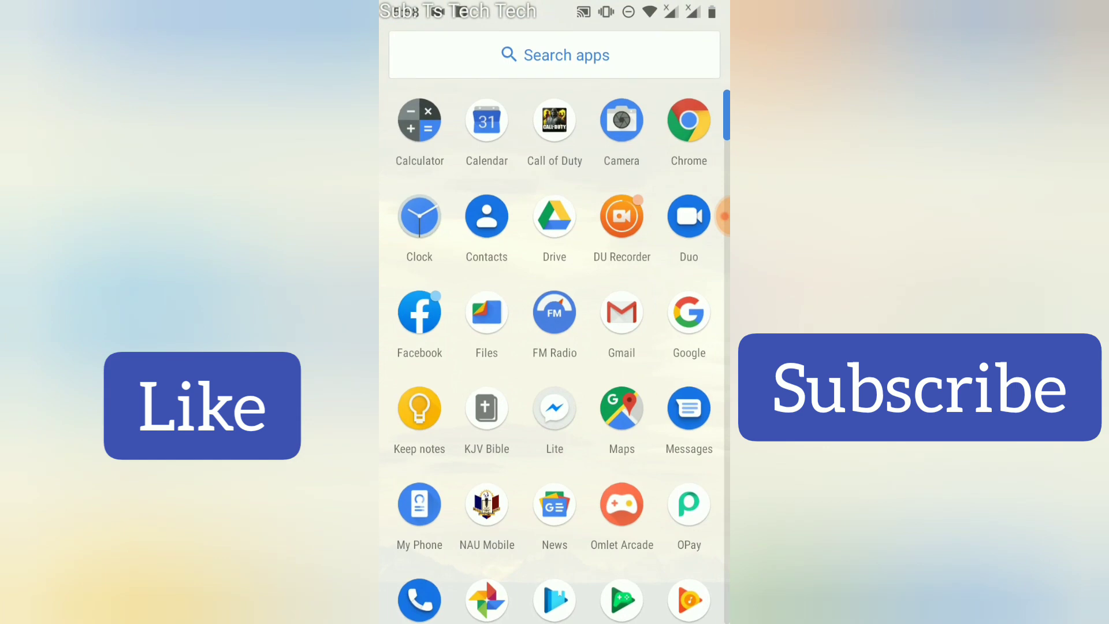
{"action": "left_click", "coordinate": [419, 312]}
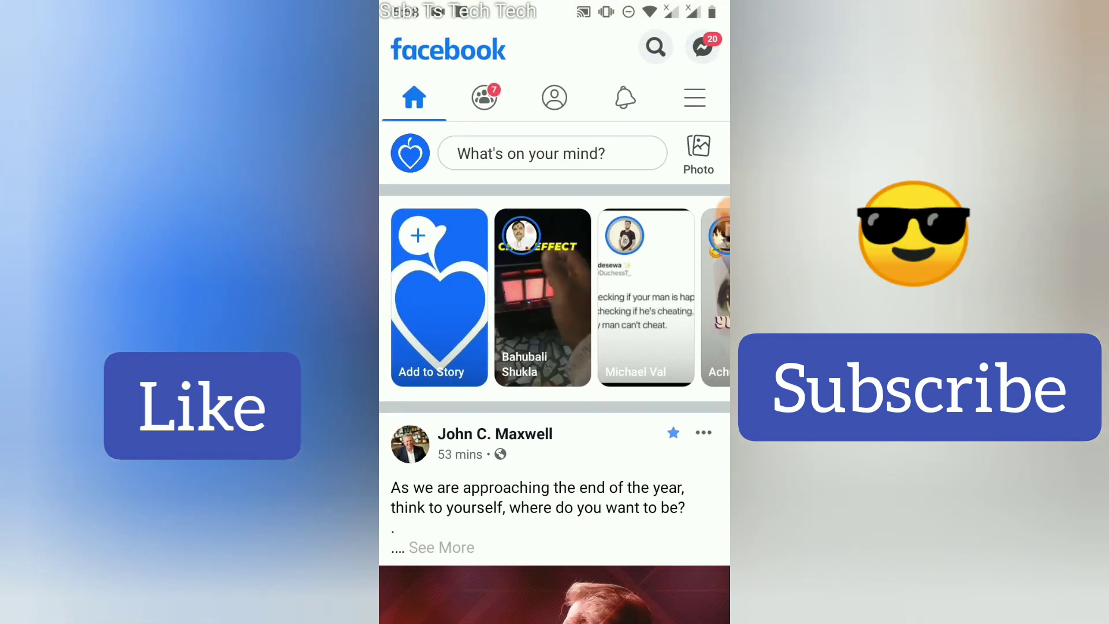
{"action": "left_click", "coordinate": [694, 97]}
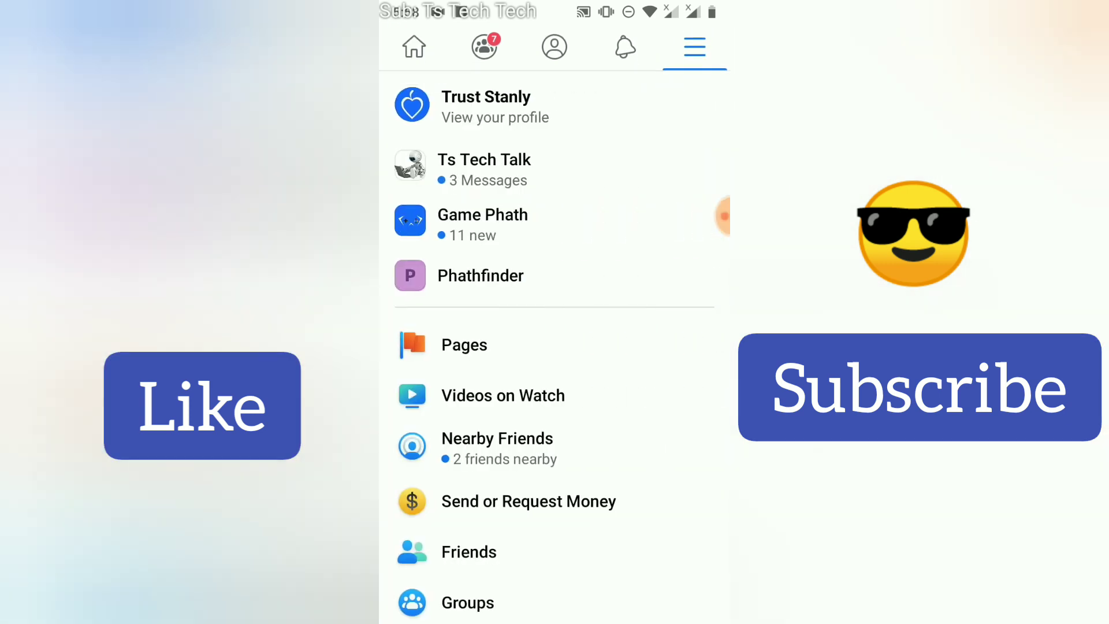
{"action": "scroll", "coordinate": [555, 389], "scroll_direction": "down", "scroll_amount": 10}
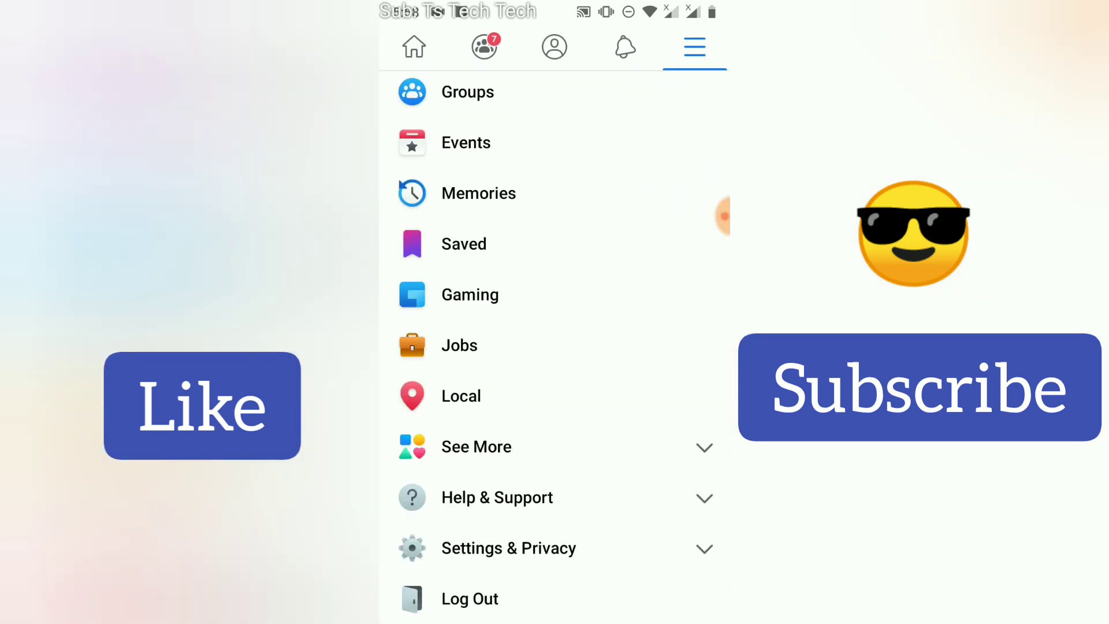
Reach the Media and Contacts page through Settings & Privacy and Settings.
{"action": "left_click", "coordinate": [555, 548]}
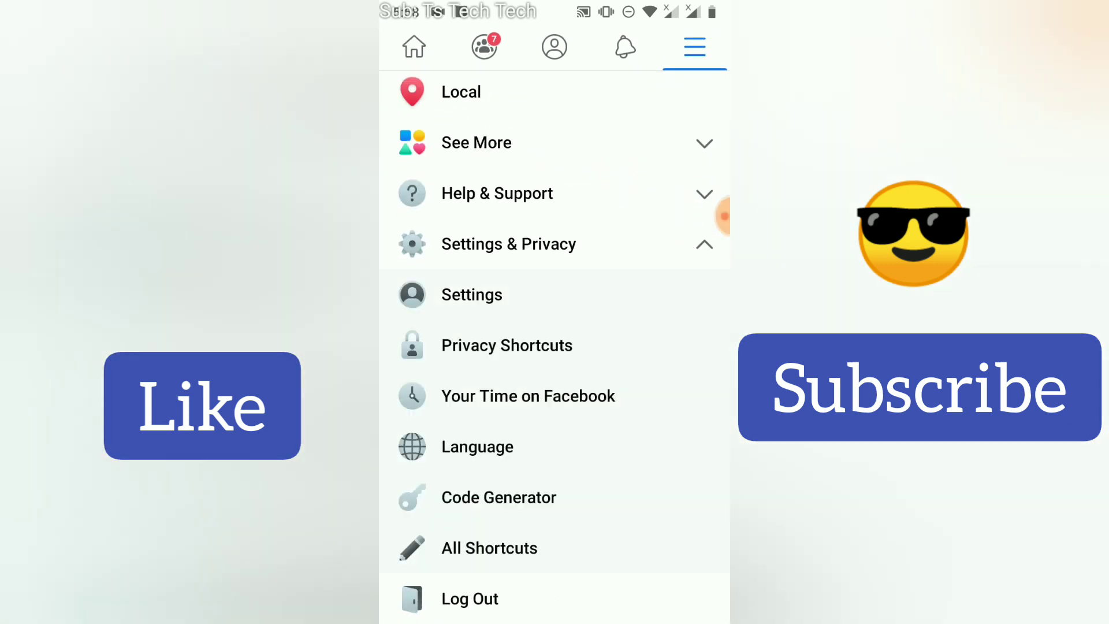
{"action": "left_click", "coordinate": [554, 294]}
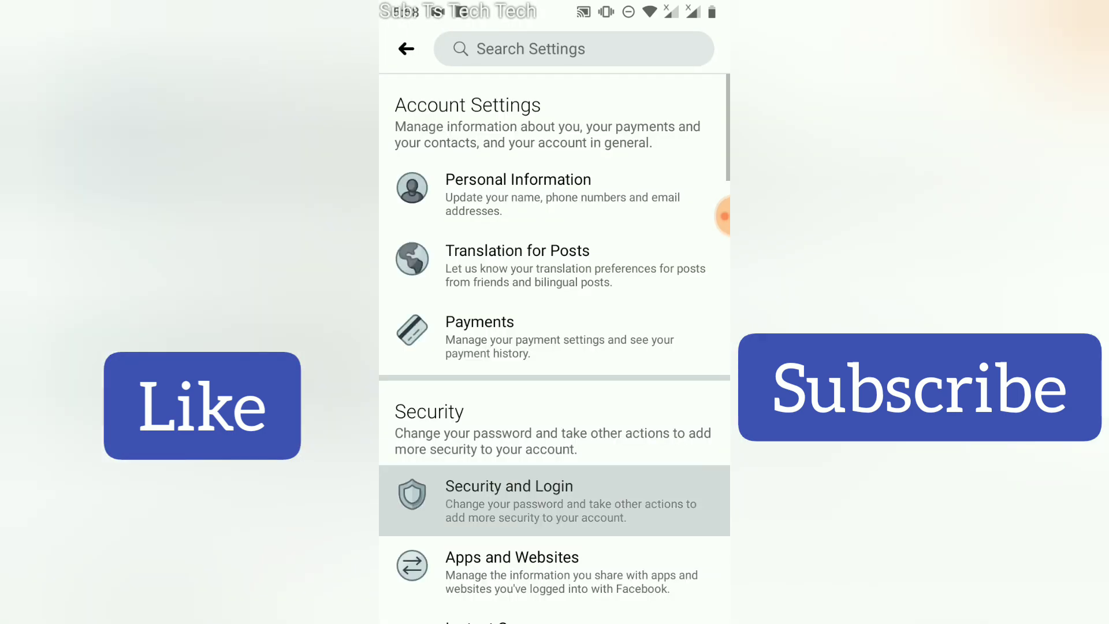
{"action": "scroll", "coordinate": [554, 433], "scroll_direction": "down", "scroll_amount": 10}
{"action": "scroll", "coordinate": [554, 434], "scroll_direction": "down", "scroll_amount": 10}
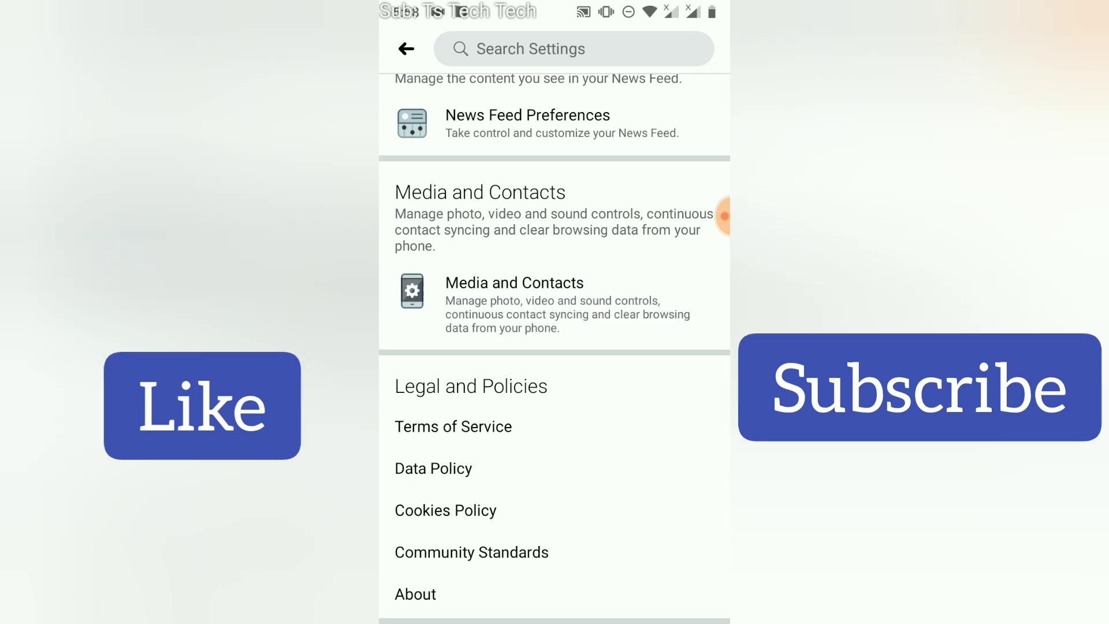
{"action": "left_click", "coordinate": [555, 294]}
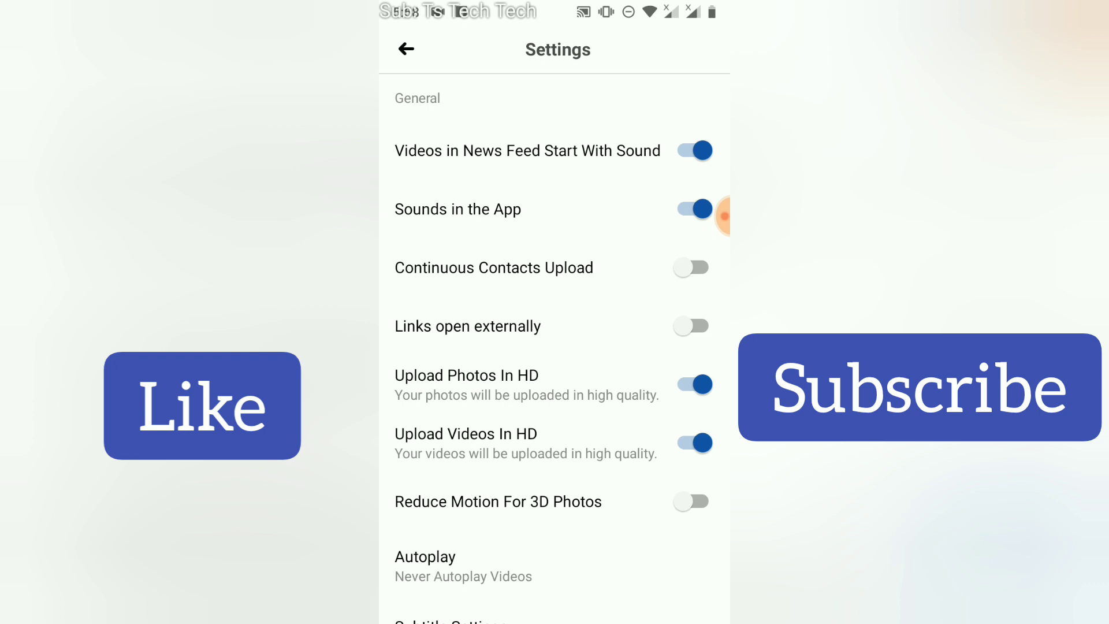
Enable Continuous Contacts Upload, start setup and allow Facebook access to phone contacts.
{"action": "left_click", "coordinate": [692, 267]}
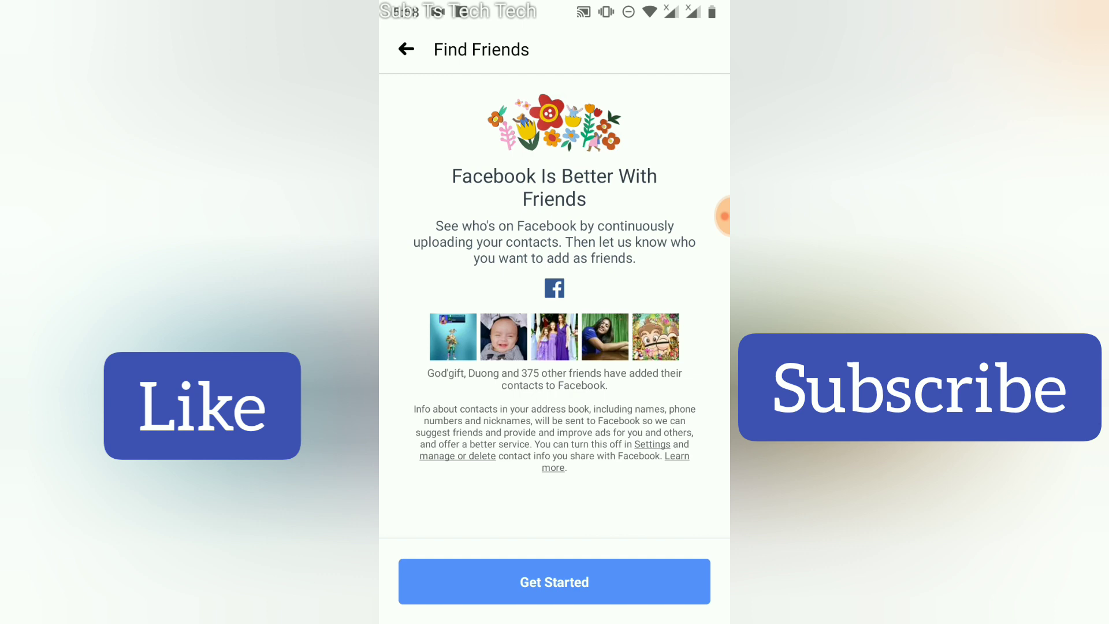
{"action": "left_click", "coordinate": [554, 580]}
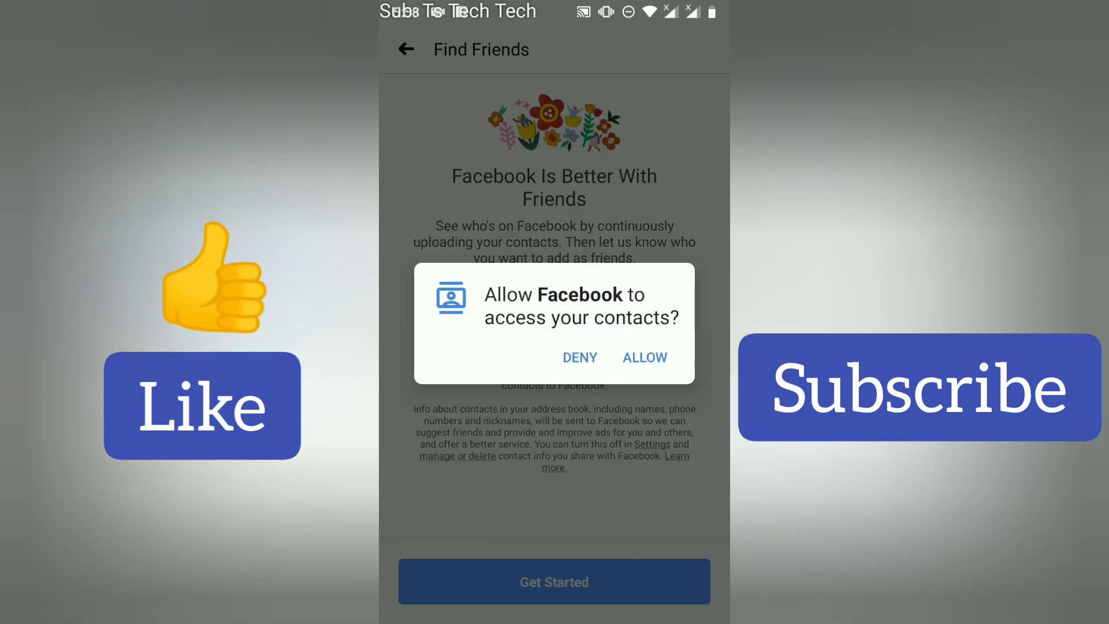
{"action": "left_click", "coordinate": [644, 357]}
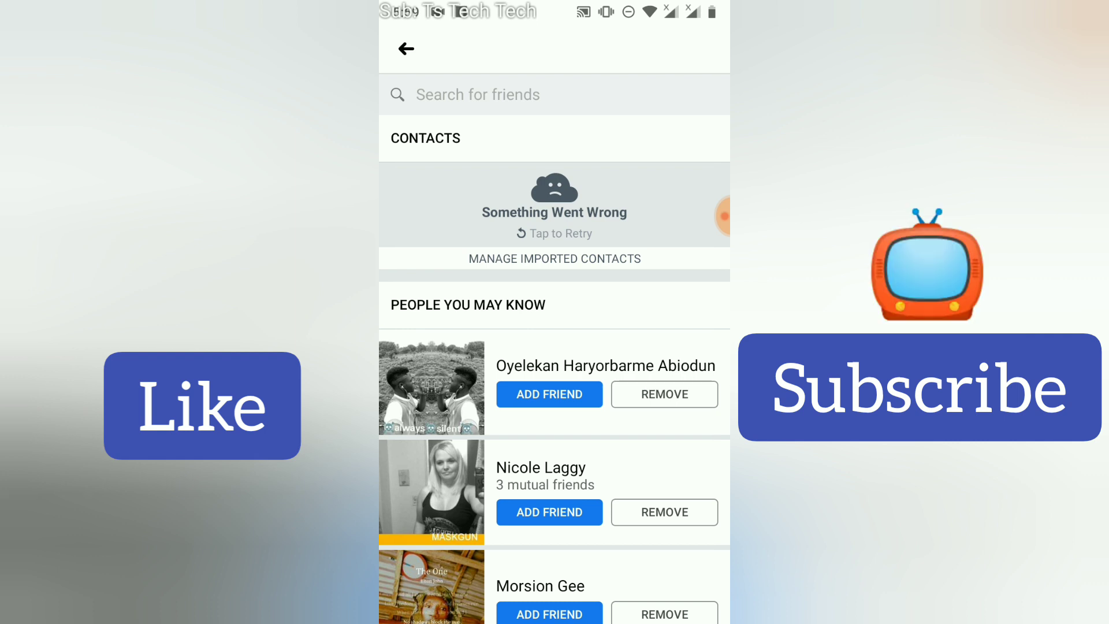
{"action": "left_click", "coordinate": [554, 234]}
{"action": "left_click", "coordinate": [554, 233]}
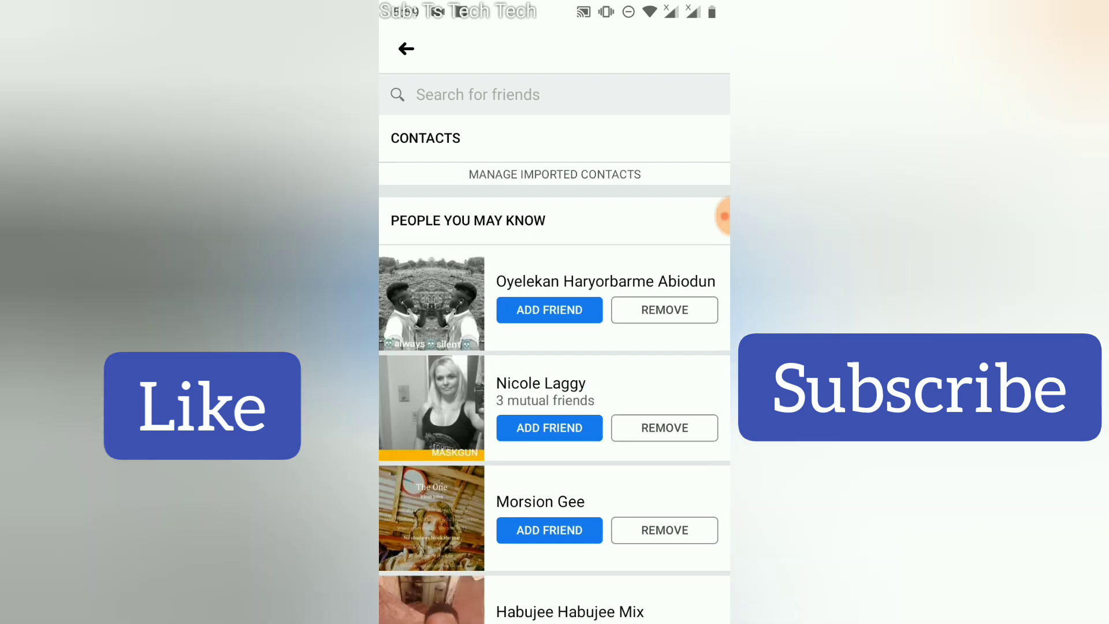
{"action": "scroll", "coordinate": [554, 390], "scroll_direction": "down", "scroll_amount": 3}
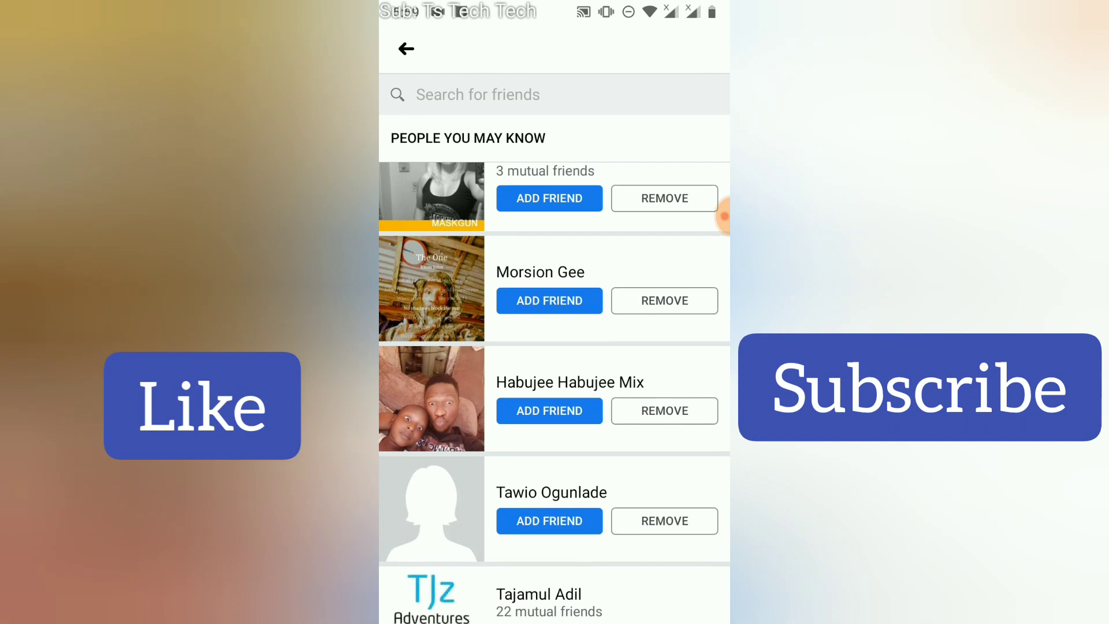
{"action": "scroll", "coordinate": [555, 390], "scroll_direction": "down", "scroll_amount": 2}
{"action": "scroll", "coordinate": [554, 390], "scroll_direction": "down", "scroll_amount": 1}
{"action": "scroll", "coordinate": [555, 391], "scroll_direction": "down", "scroll_amount": 2}
{"action": "scroll", "coordinate": [554, 390], "scroll_direction": "down", "scroll_amount": 1}
{"action": "scroll", "coordinate": [555, 390], "scroll_direction": "down", "scroll_amount": 2}
{"action": "scroll", "coordinate": [555, 391], "scroll_direction": "down", "scroll_amount": 1}
{"action": "scroll", "coordinate": [555, 390], "scroll_direction": "down", "scroll_amount": 1}
{"action": "scroll", "coordinate": [555, 389], "scroll_direction": "down", "scroll_amount": 3}
{"action": "scroll", "coordinate": [555, 390], "scroll_direction": "down", "scroll_amount": 1}
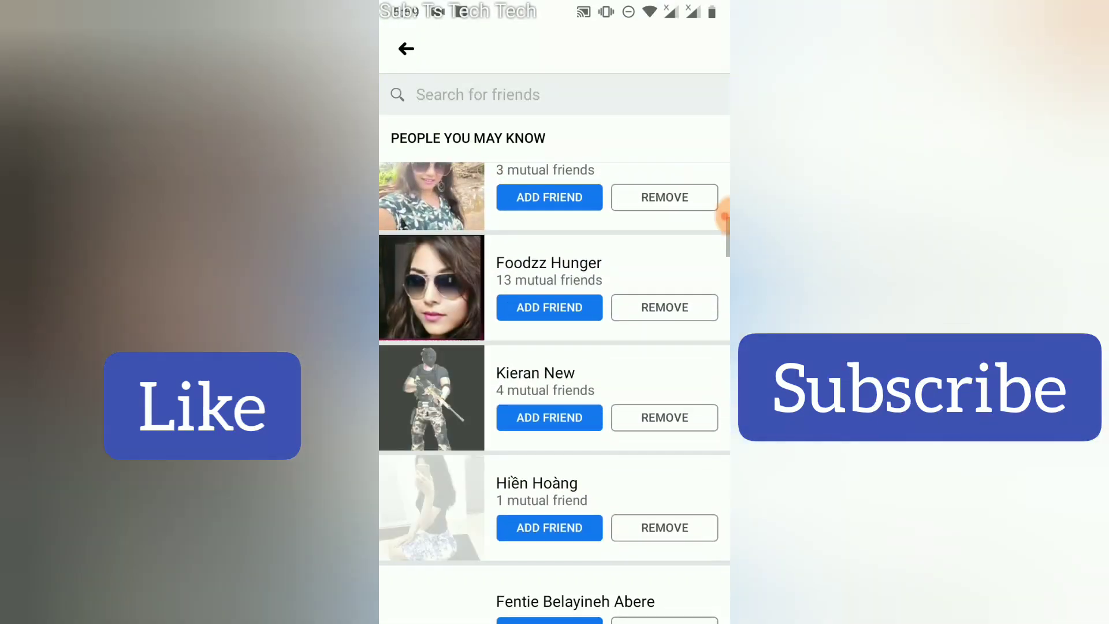
{"action": "scroll", "coordinate": [555, 390], "scroll_direction": "down", "scroll_amount": 3}
{"action": "scroll", "coordinate": [554, 390], "scroll_direction": "up", "scroll_amount": 1}
{"action": "scroll", "coordinate": [554, 390], "scroll_direction": "down", "scroll_amount": 1}
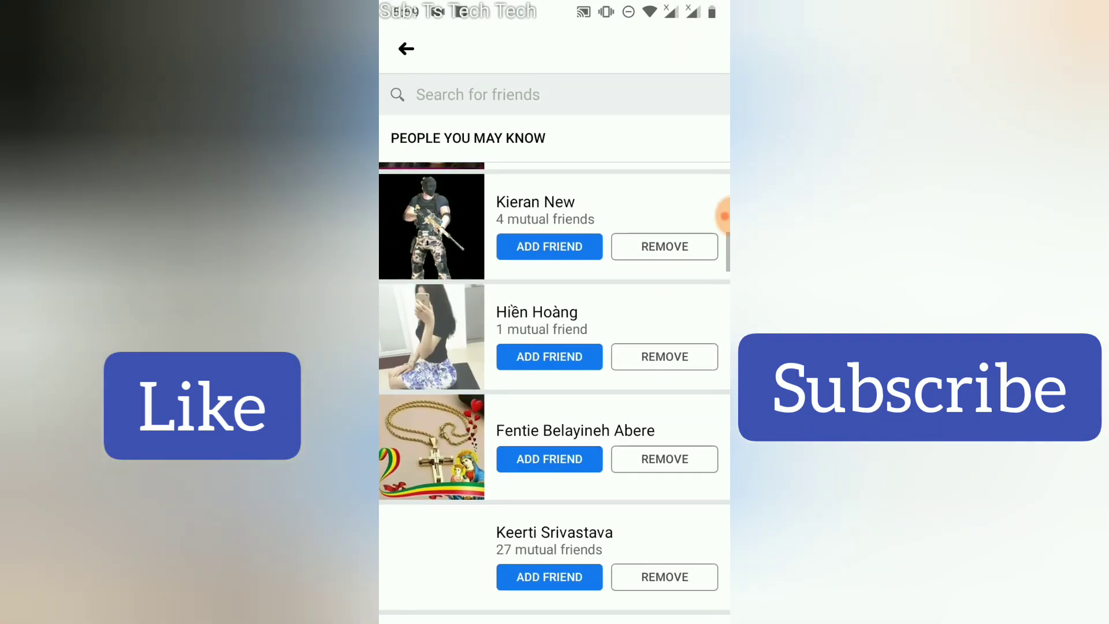
{"action": "scroll", "coordinate": [554, 389], "scroll_direction": "down", "scroll_amount": 2}
{"action": "scroll", "coordinate": [555, 389], "scroll_direction": "down", "scroll_amount": 1}
{"action": "scroll", "coordinate": [554, 390], "scroll_direction": "down", "scroll_amount": 4}
{"action": "scroll", "coordinate": [555, 391], "scroll_direction": "down", "scroll_amount": 4}
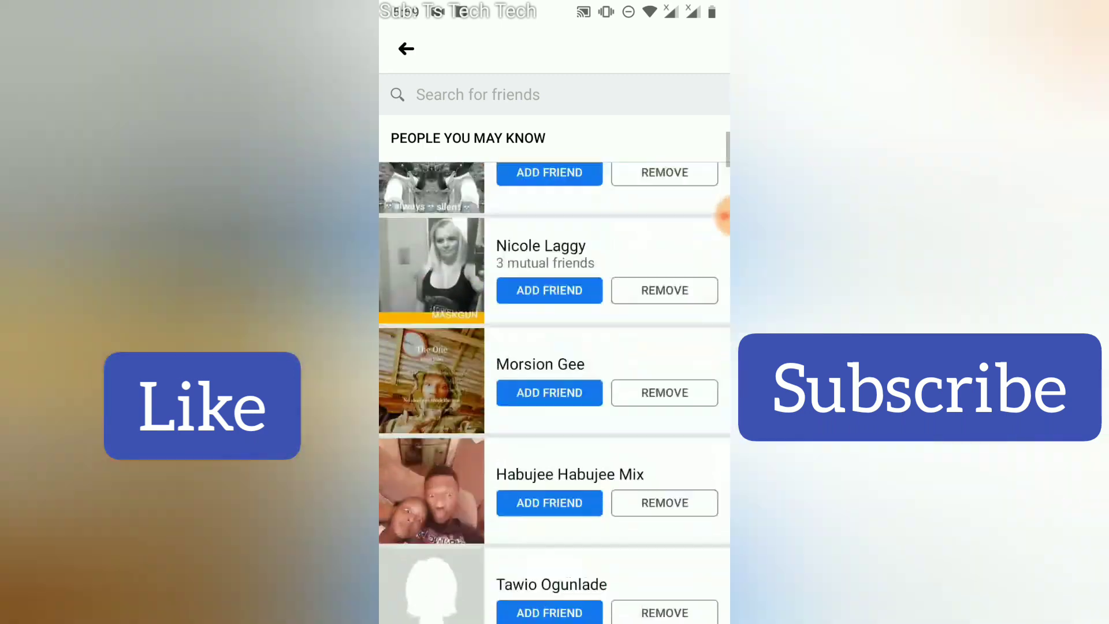
{"action": "scroll", "coordinate": [555, 390], "scroll_direction": "up", "scroll_amount": 3}
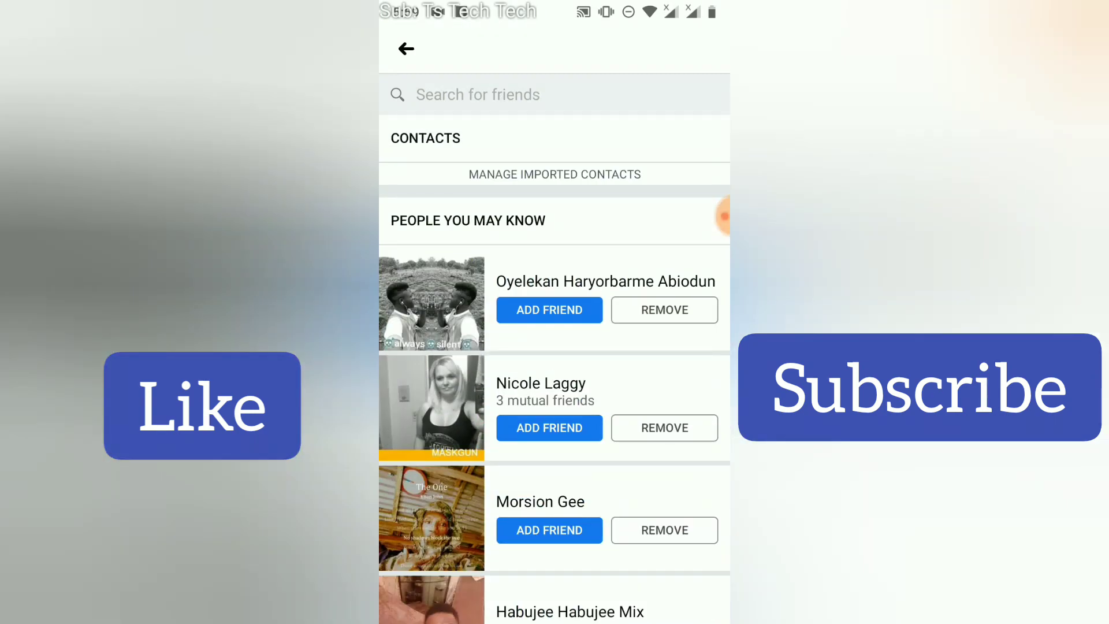
{"action": "left_click", "coordinate": [555, 174]}
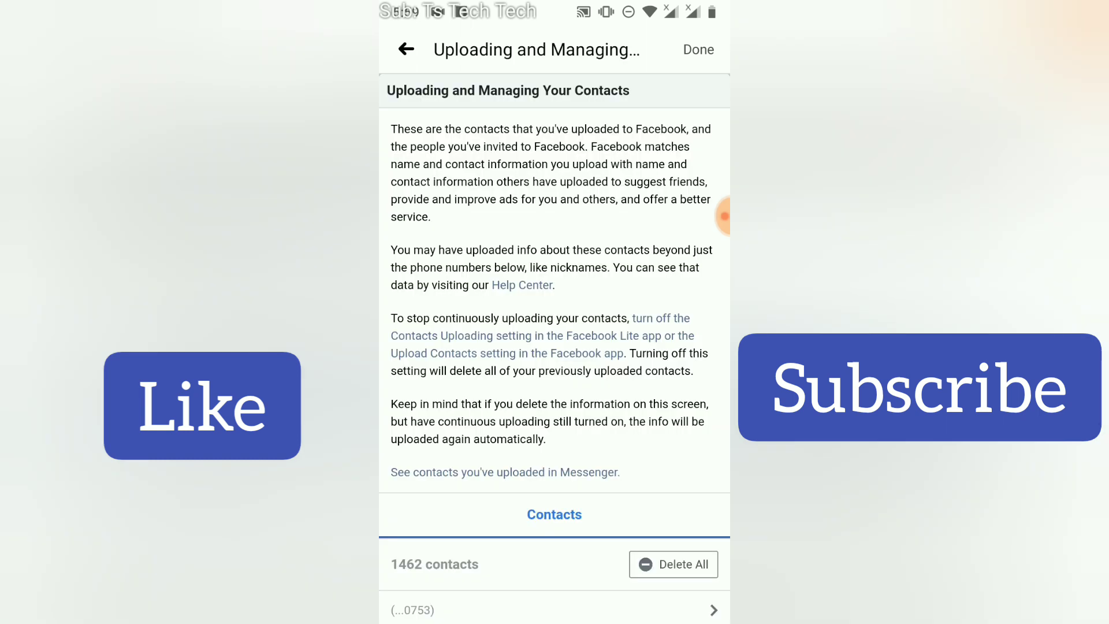
{"action": "scroll", "coordinate": [555, 390], "scroll_direction": "down", "scroll_amount": 6}
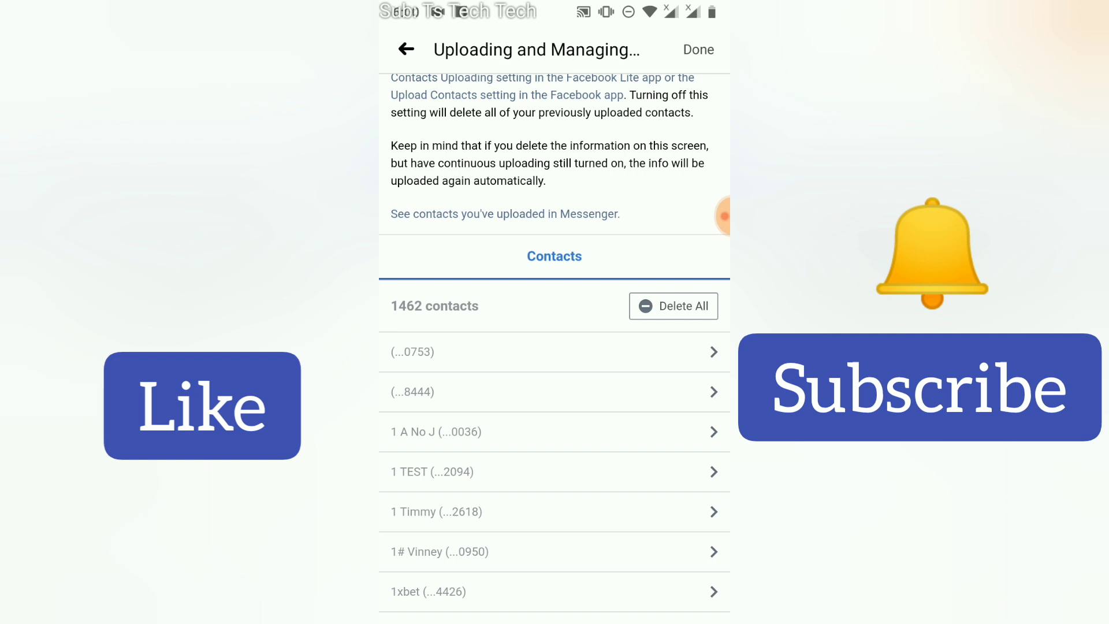
{"action": "right_click", "coordinate": [554, 351]}
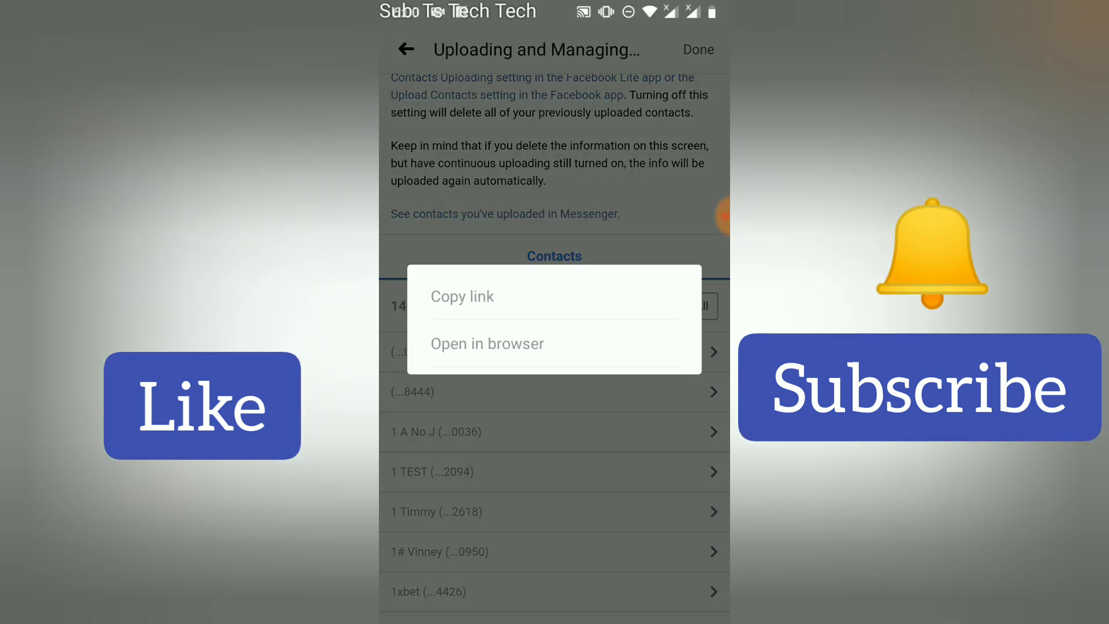
{"action": "key", "text": "Escape"}
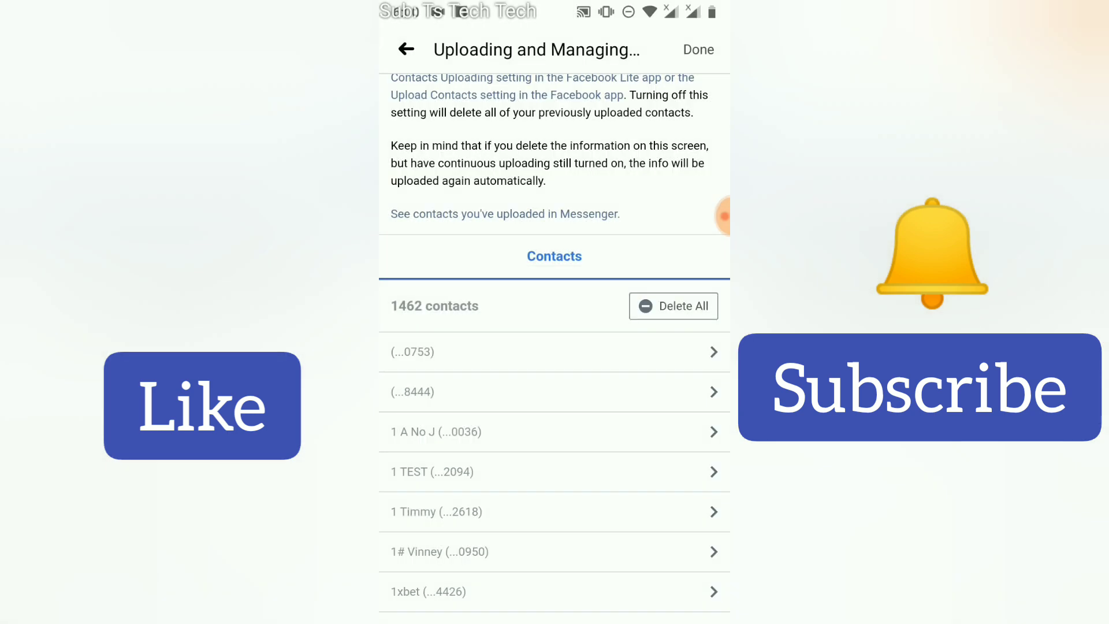
{"action": "left_click", "coordinate": [554, 472]}
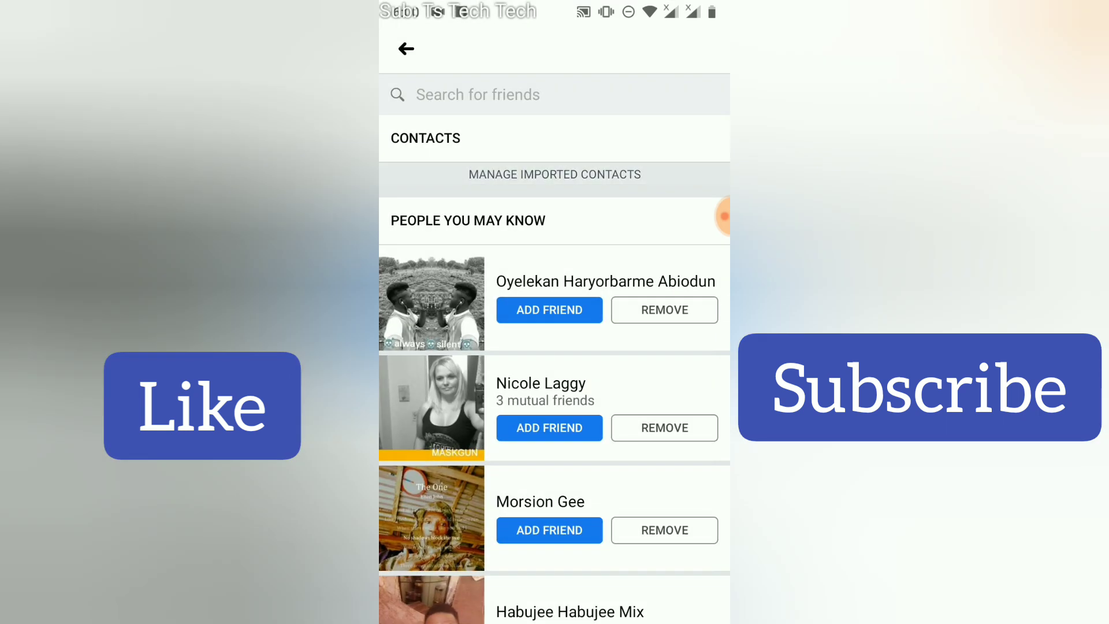
{"action": "left_click", "coordinate": [555, 174]}
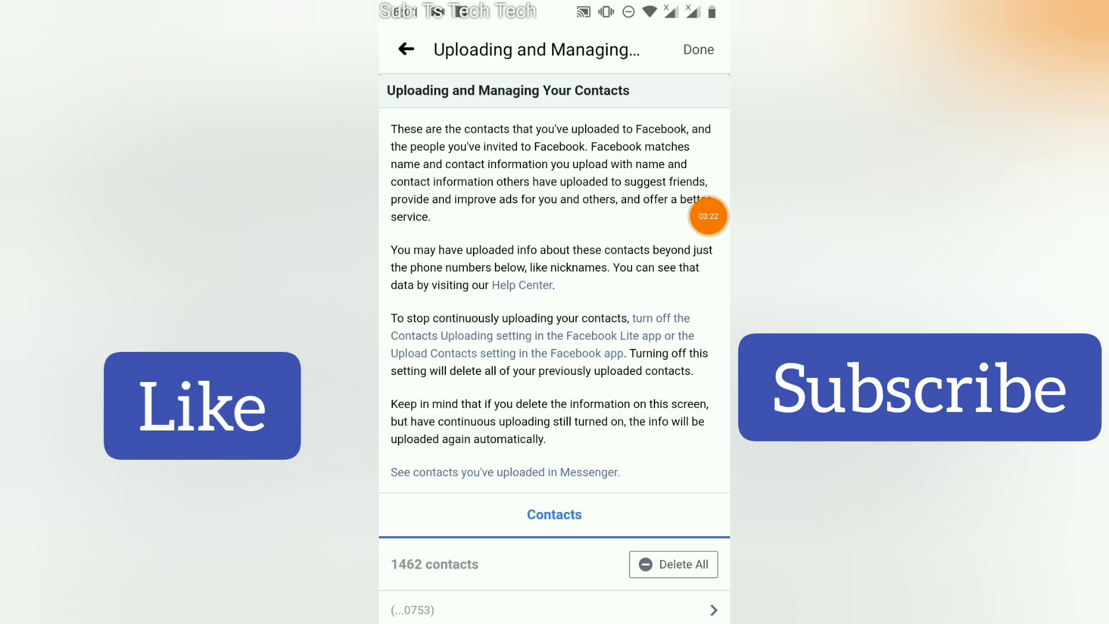
{"action": "scroll", "coordinate": [554, 346], "scroll_direction": "down", "scroll_amount": 10}
{"action": "scroll", "coordinate": [554, 347], "scroll_direction": "down", "scroll_amount": 5}
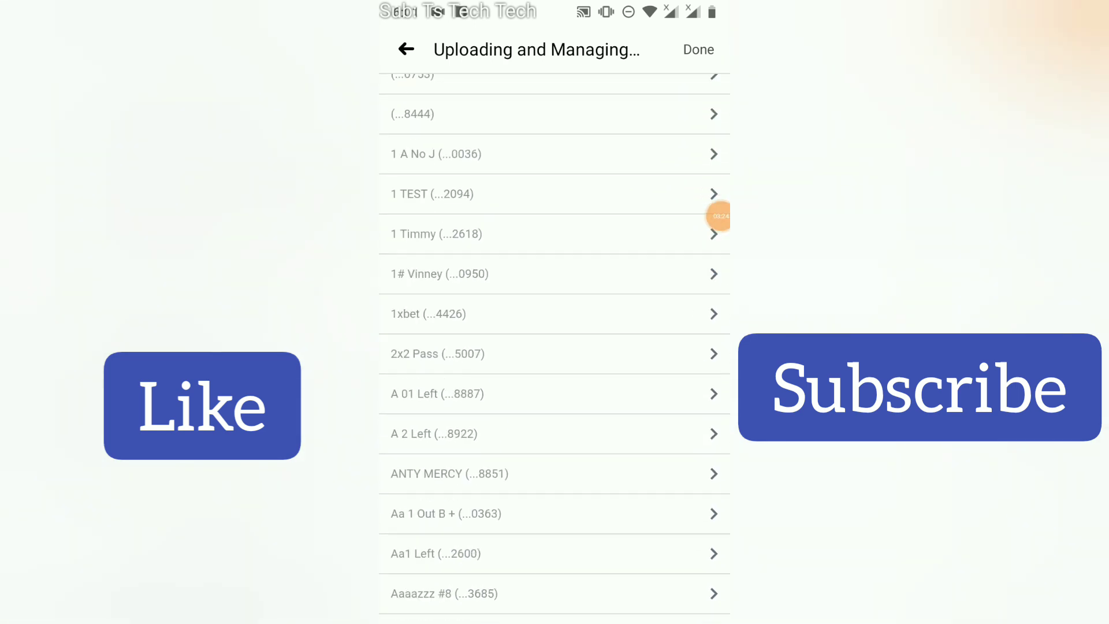
{"action": "scroll", "coordinate": [555, 347], "scroll_direction": "down", "scroll_amount": 5}
{"action": "scroll", "coordinate": [554, 347], "scroll_direction": "down", "scroll_amount": 5}
{"action": "scroll", "coordinate": [555, 347], "scroll_direction": "down", "scroll_amount": 5}
{"action": "scroll", "coordinate": [554, 347], "scroll_direction": "down", "scroll_amount": 4}
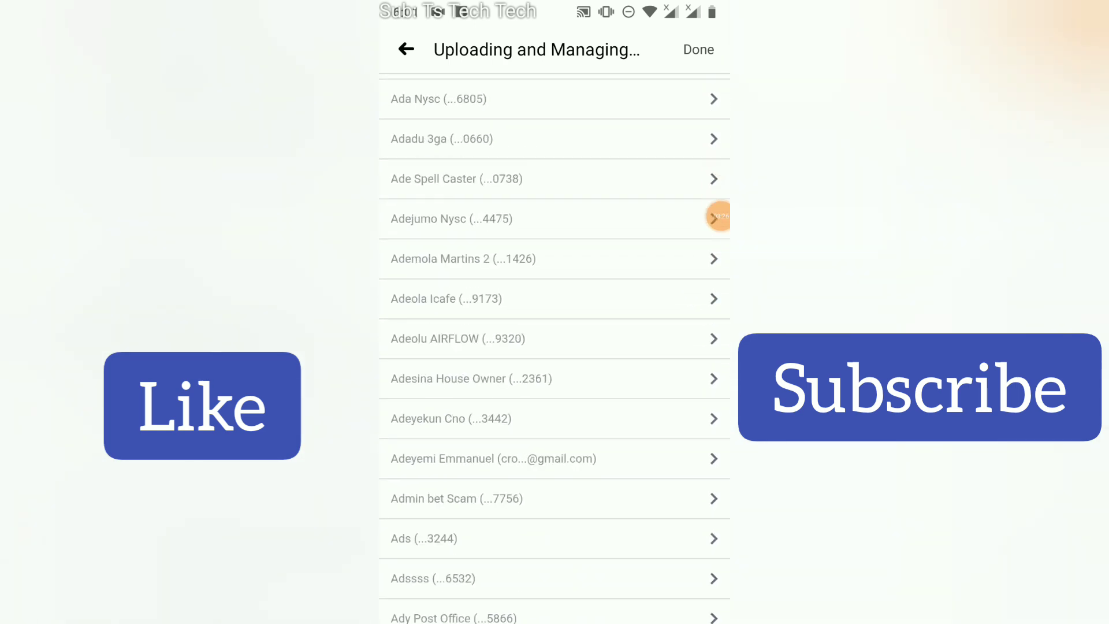
{"action": "scroll", "coordinate": [554, 347], "scroll_direction": "down", "scroll_amount": 3}
{"action": "scroll", "coordinate": [554, 347], "scroll_direction": "up", "scroll_amount": 2}
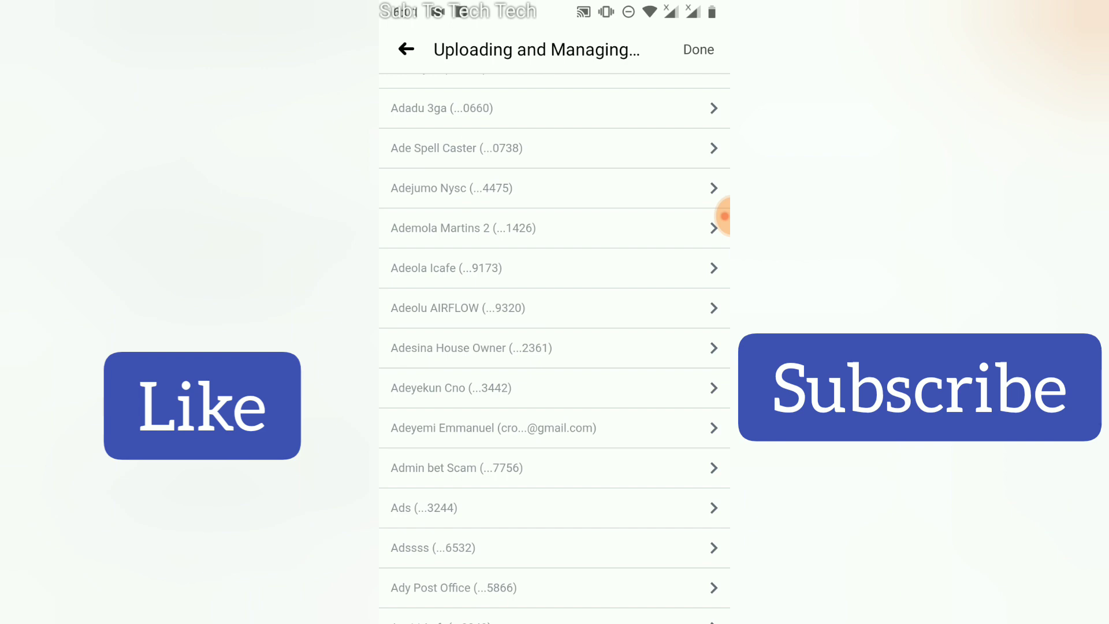
{"action": "scroll", "coordinate": [555, 347], "scroll_direction": "up", "scroll_amount": 5}
{"action": "scroll", "coordinate": [555, 346], "scroll_direction": "up", "scroll_amount": 10}
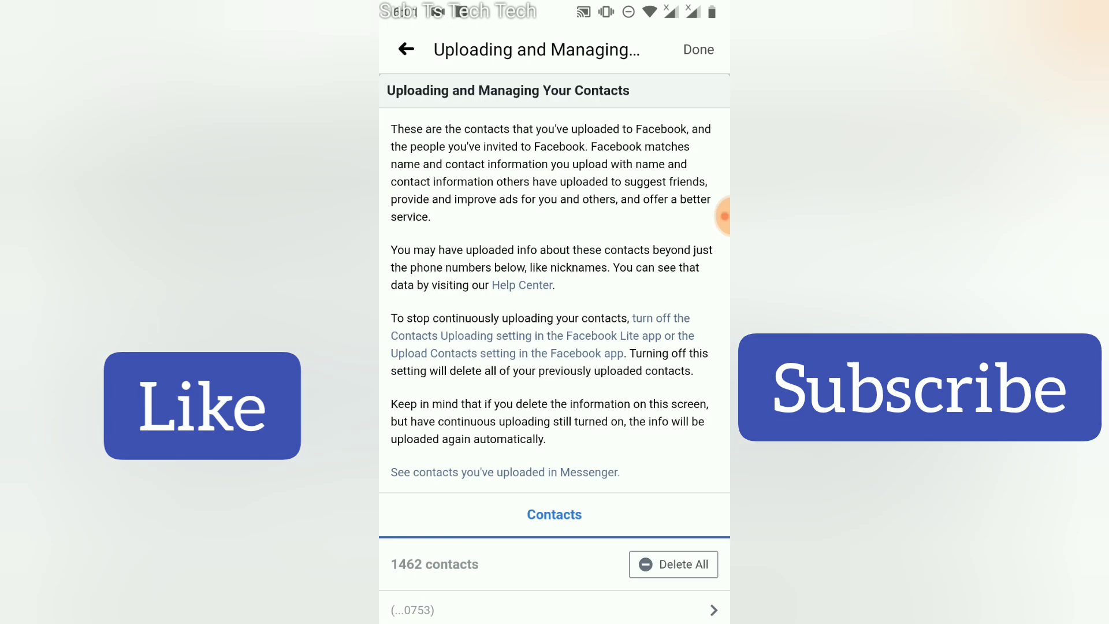
{"action": "scroll", "coordinate": [555, 346], "scroll_direction": "down", "scroll_amount": 2}
{"action": "scroll", "coordinate": [555, 346], "scroll_direction": "down", "scroll_amount": 2}
{"action": "scroll", "coordinate": [555, 347], "scroll_direction": "down", "scroll_amount": 2}
{"action": "scroll", "coordinate": [555, 347], "scroll_direction": "down", "scroll_amount": 3}
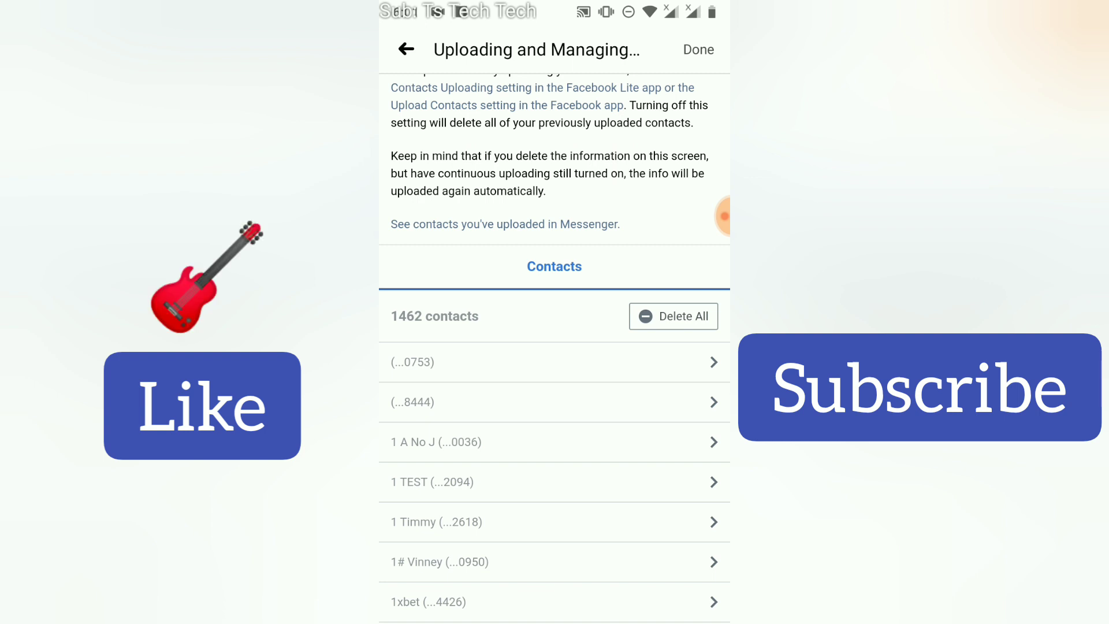
{"action": "left_click", "coordinate": [699, 50]}
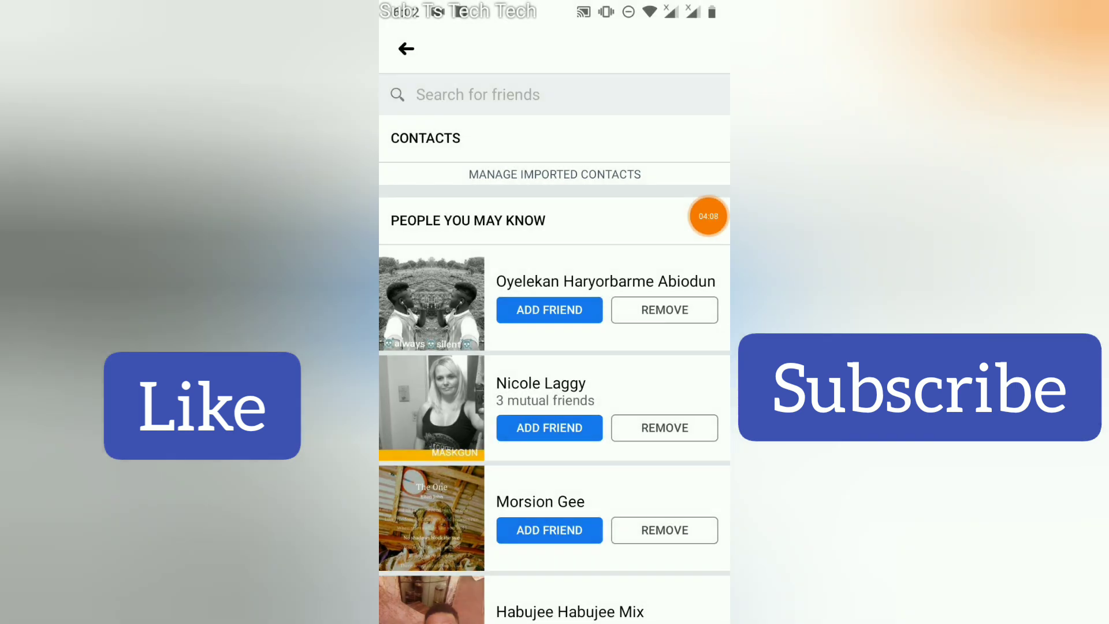
Back out of the settings pages to the main menu and return to the News Feed.
{"action": "left_click", "coordinate": [407, 49]}
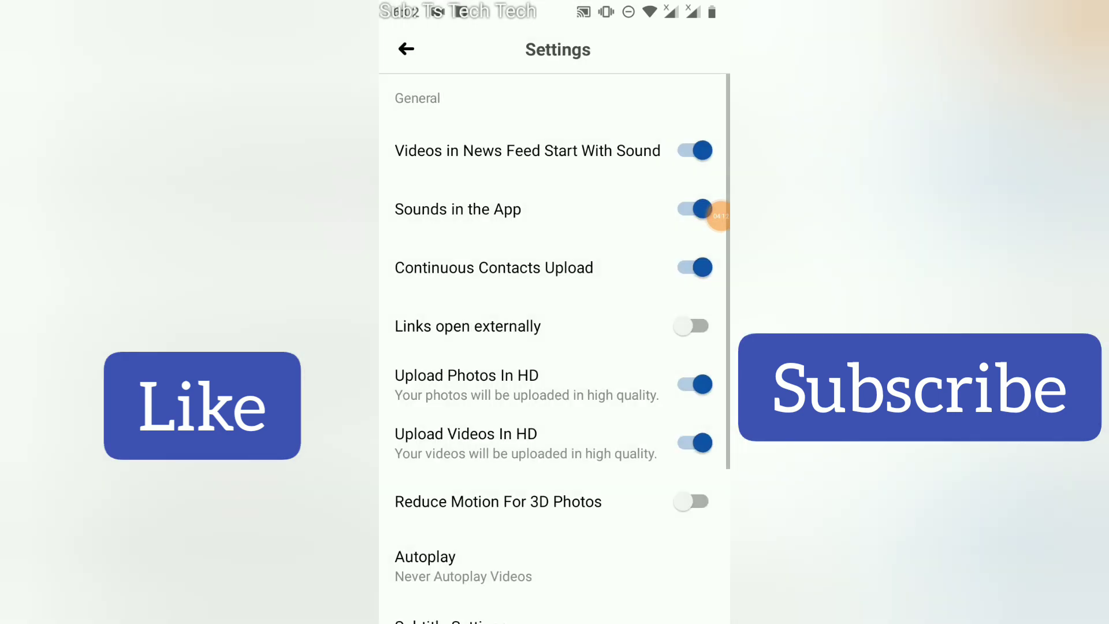
{"action": "left_click", "coordinate": [405, 49]}
{"action": "left_click", "coordinate": [406, 49]}
{"action": "left_click", "coordinate": [414, 47]}
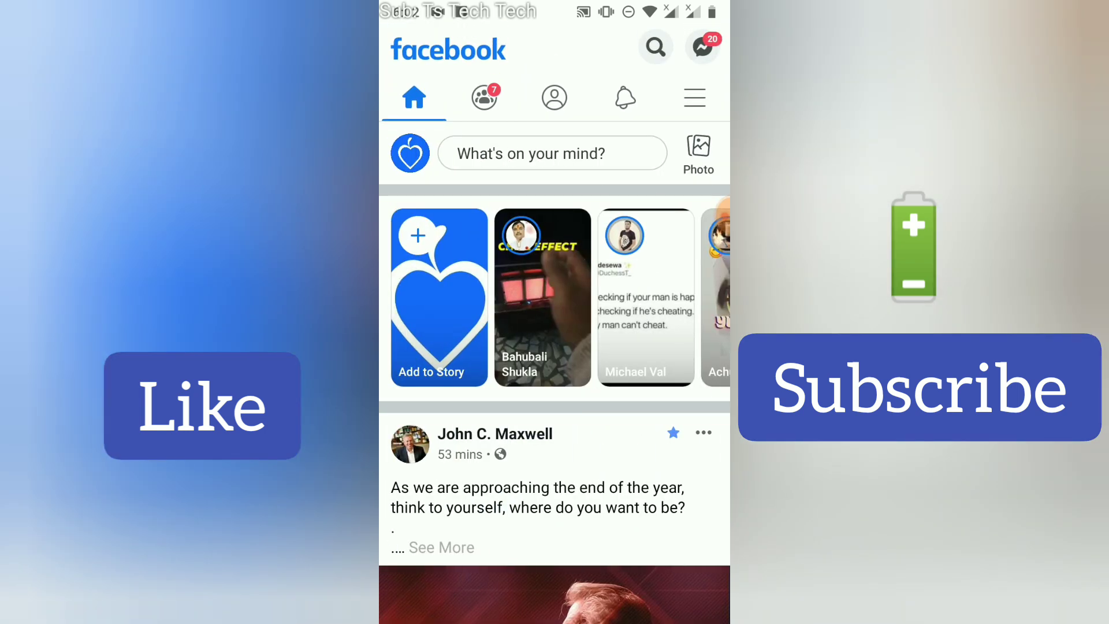